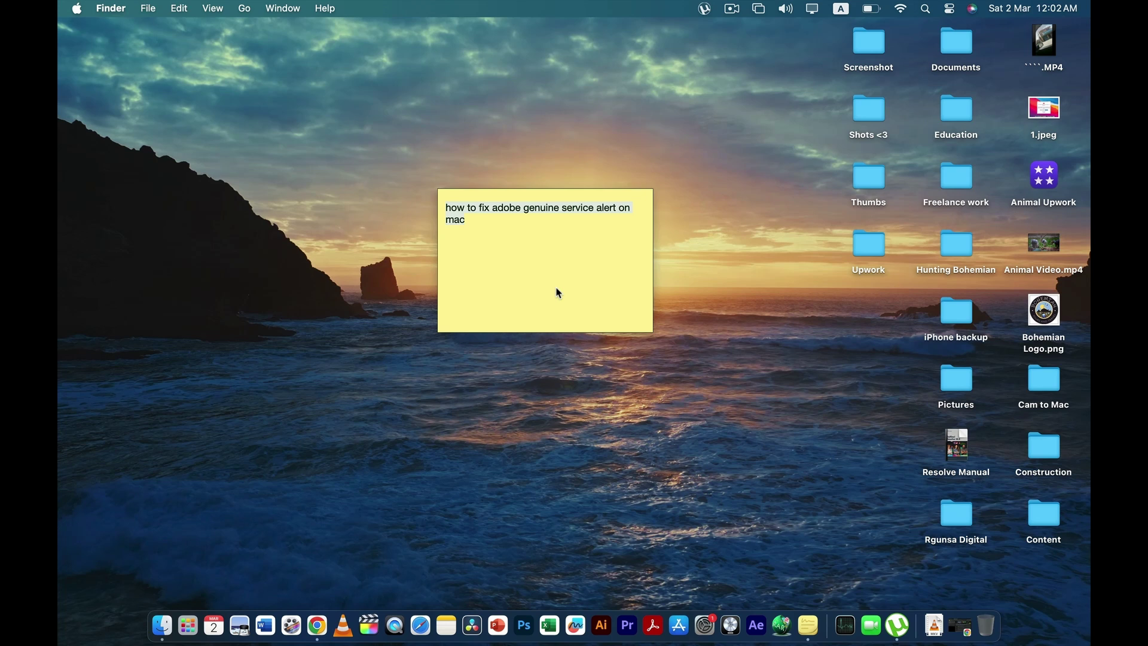
Preview the 1.jpeg alert screenshot on the desktop, then close the preview
{"action": "left_click", "coordinate": [1041, 110]}
{"action": "key", "text": "space"}
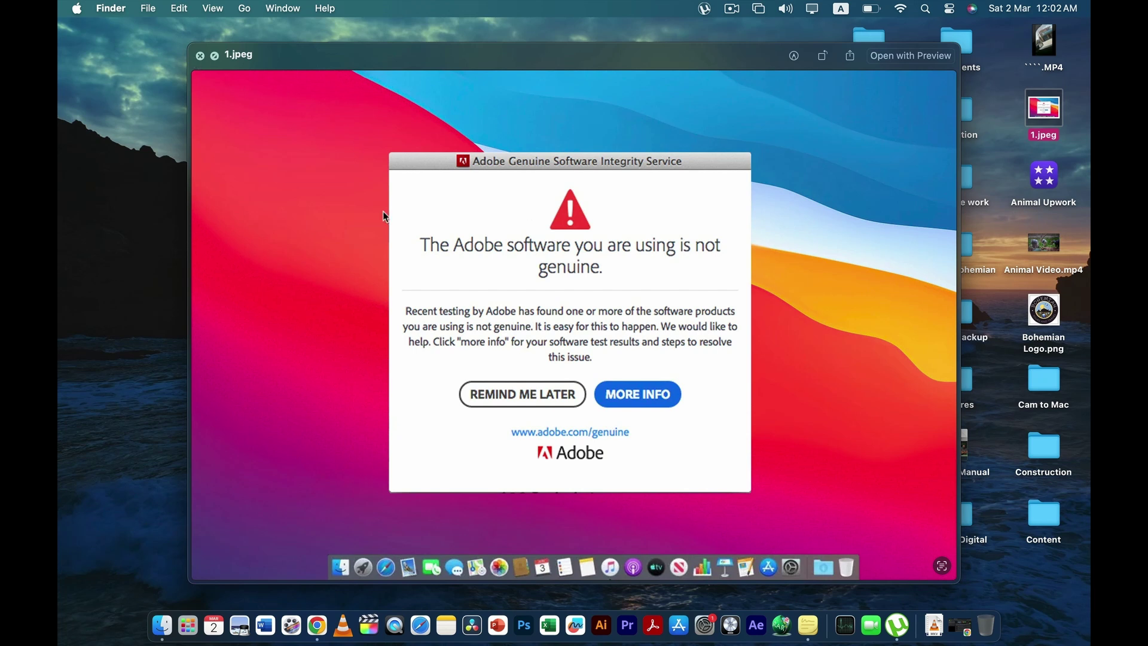
{"action": "key", "text": "space"}
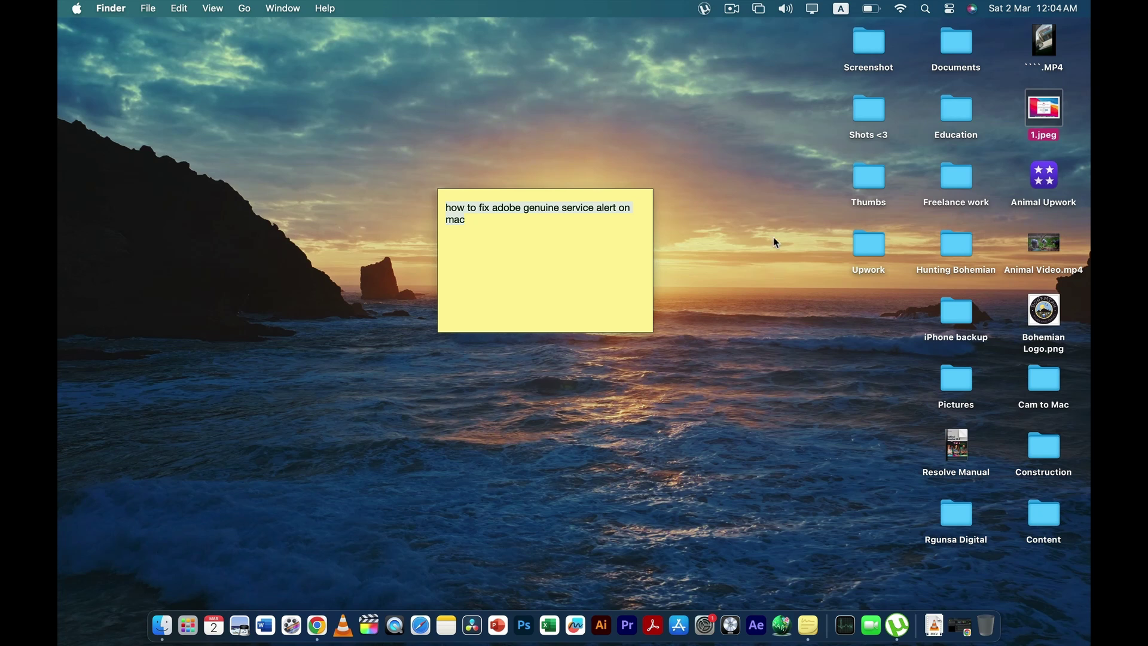
Open Macintosh HD, go to Library > Application Support, and scroll through its 27 items
{"action": "right_click", "coordinate": [159, 591]}
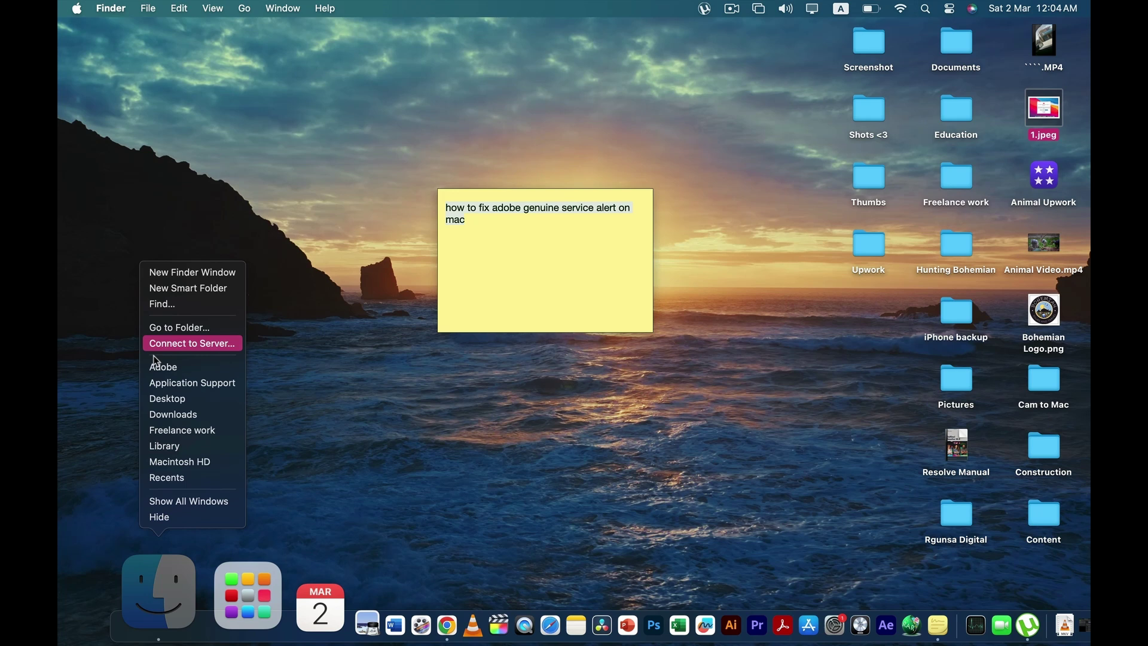
{"action": "left_click", "coordinate": [188, 464]}
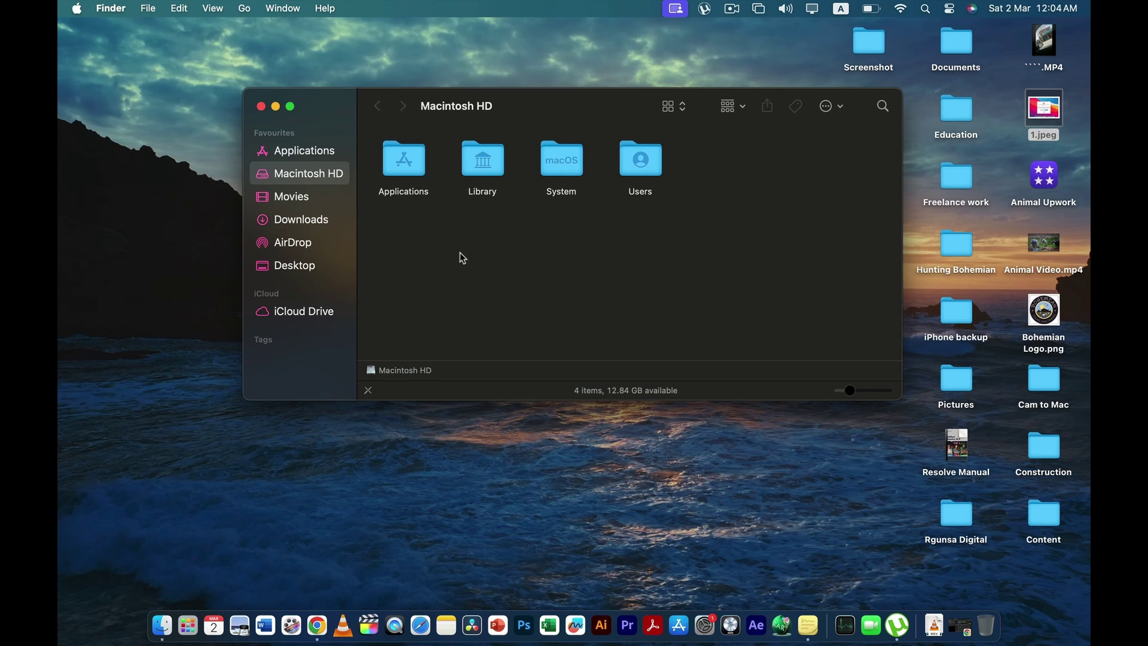
{"action": "double_click", "coordinate": [489, 176]}
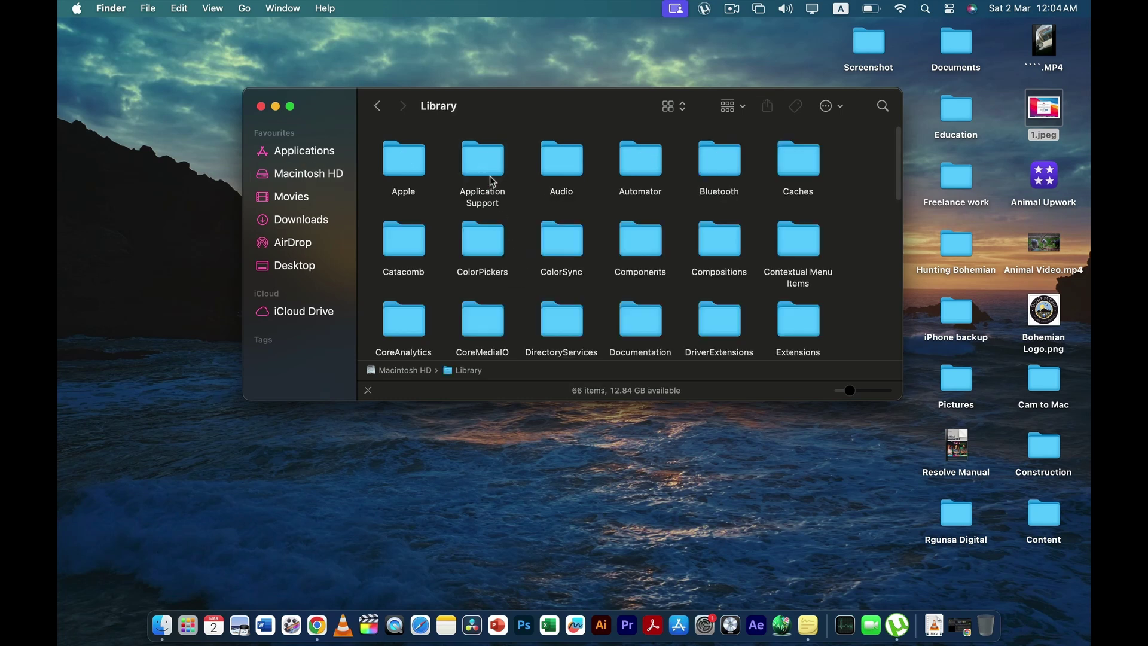
{"action": "double_click", "coordinate": [490, 173]}
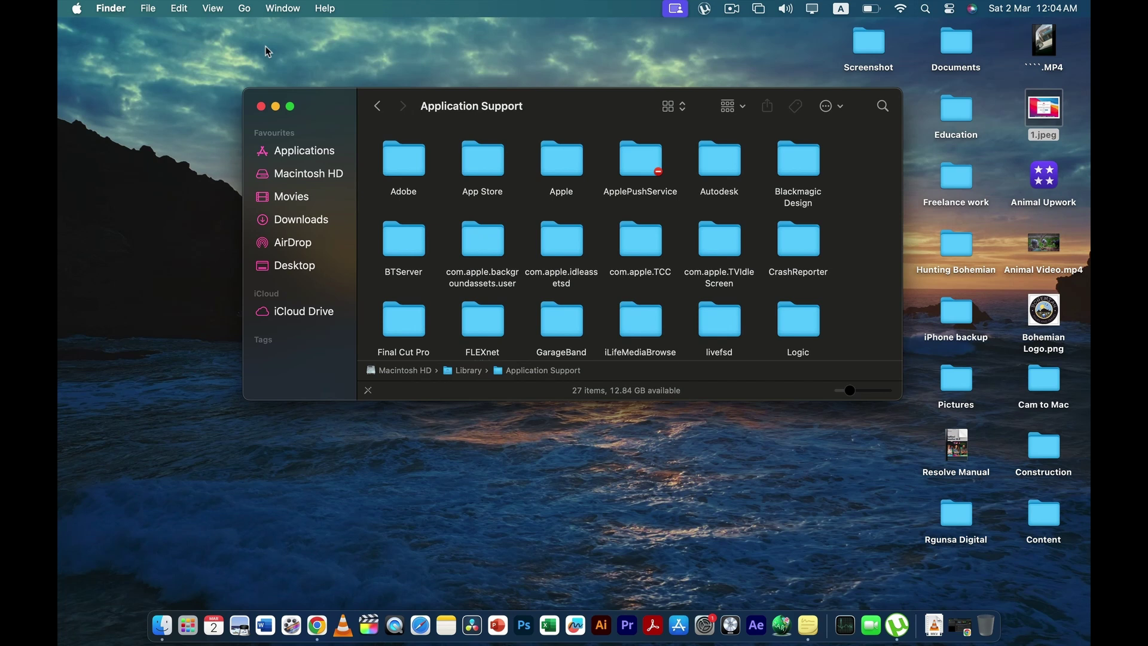
{"action": "left_click", "coordinate": [245, 9]}
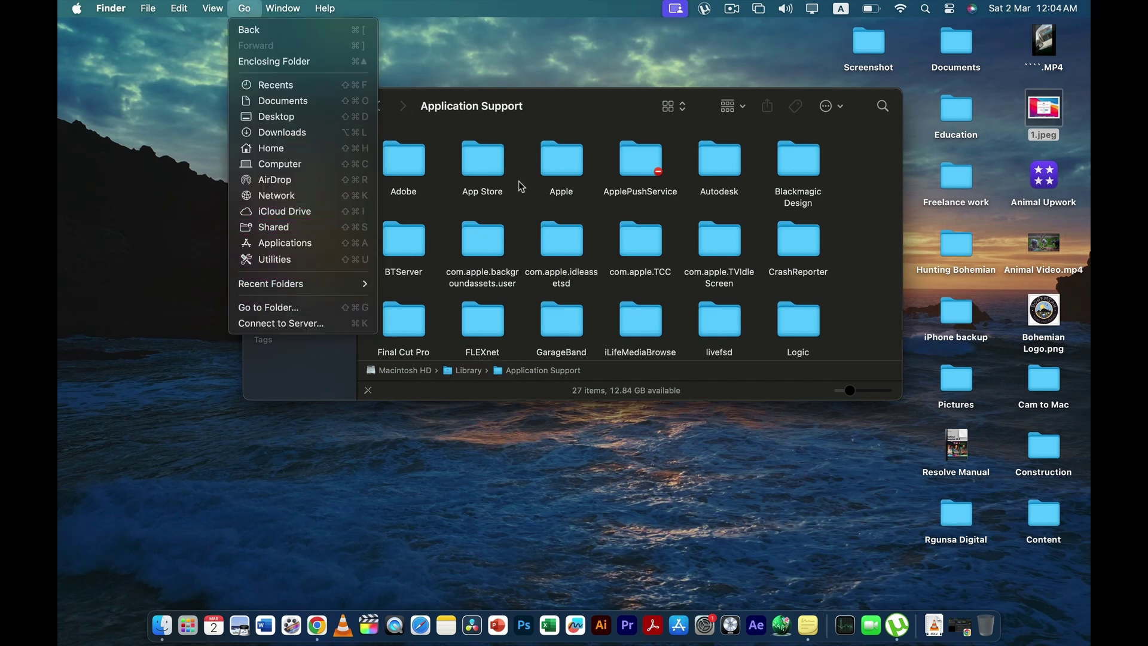
{"action": "left_click", "coordinate": [519, 149]}
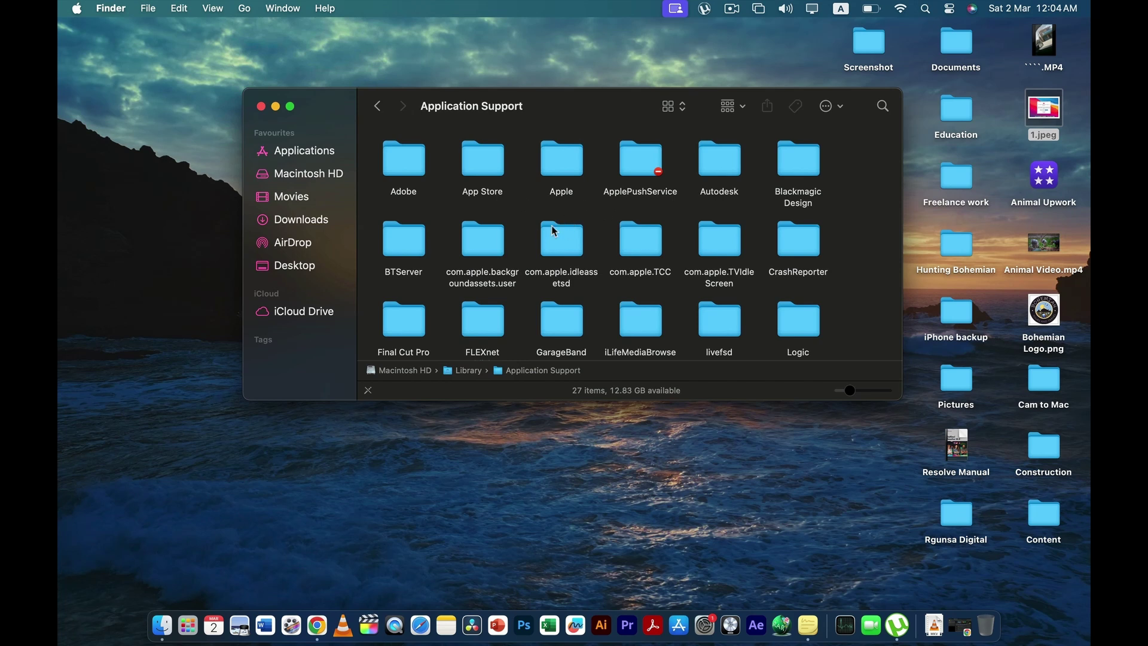
{"action": "scroll", "coordinate": [554, 231], "scroll_direction": "down", "scroll_amount": 5}
{"action": "scroll", "coordinate": [555, 230], "scroll_direction": "up", "scroll_amount": 2}
{"action": "scroll", "coordinate": [554, 230], "scroll_direction": "down", "scroll_amount": 2}
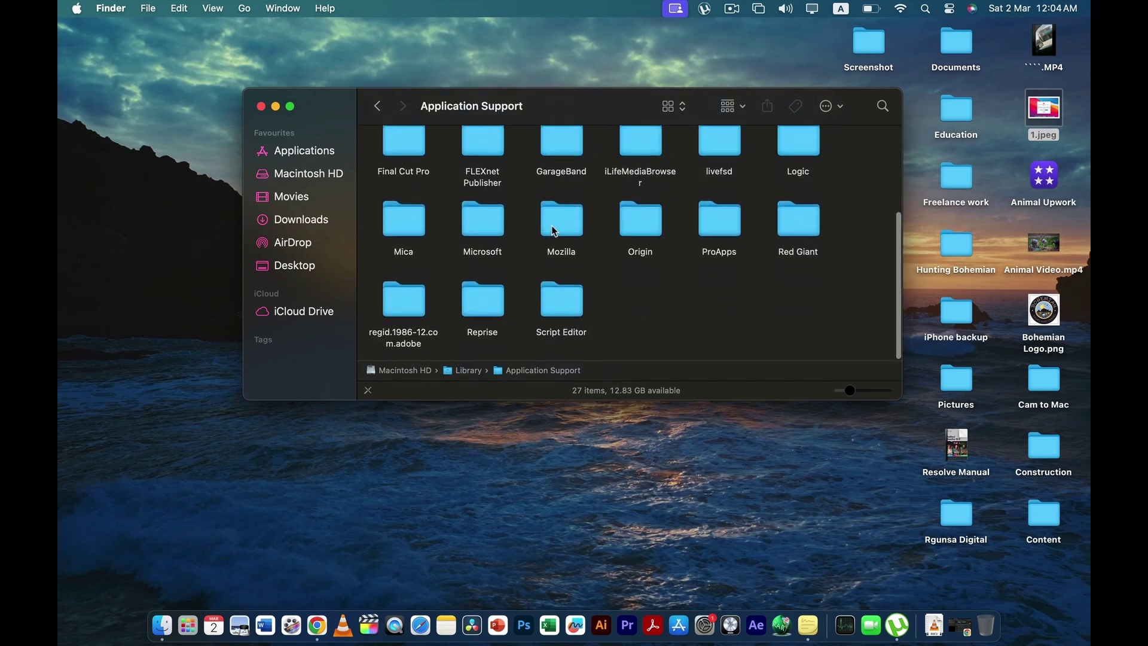
{"action": "scroll", "coordinate": [554, 231], "scroll_direction": "up", "scroll_amount": 5}
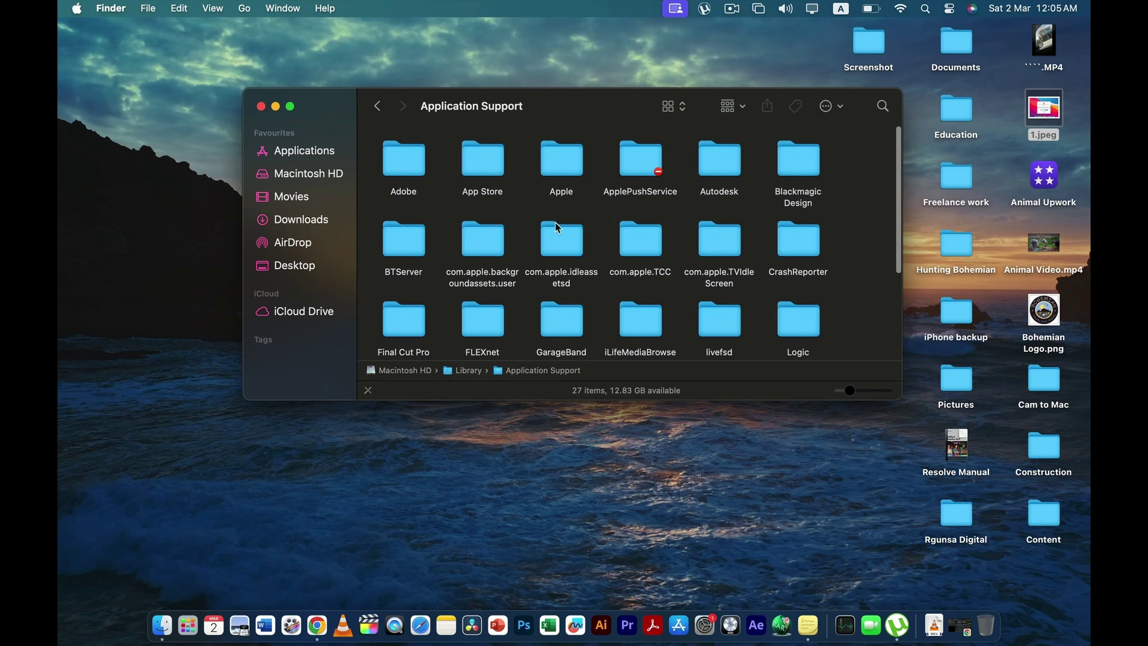
{"action": "double_click", "coordinate": [411, 163]}
{"action": "scroll", "coordinate": [591, 235], "scroll_direction": "up", "scroll_amount": 10}
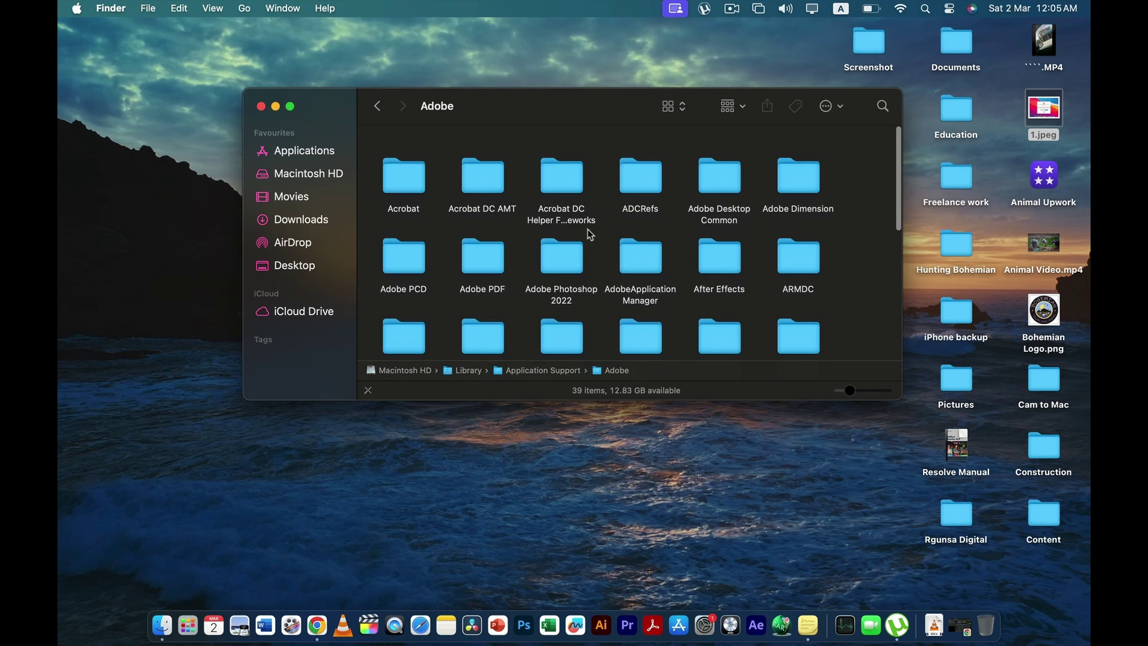
{"action": "scroll", "coordinate": [598, 240], "scroll_direction": "down", "scroll_amount": 8}
{"action": "scroll", "coordinate": [622, 252], "scroll_direction": "down", "scroll_amount": 2}
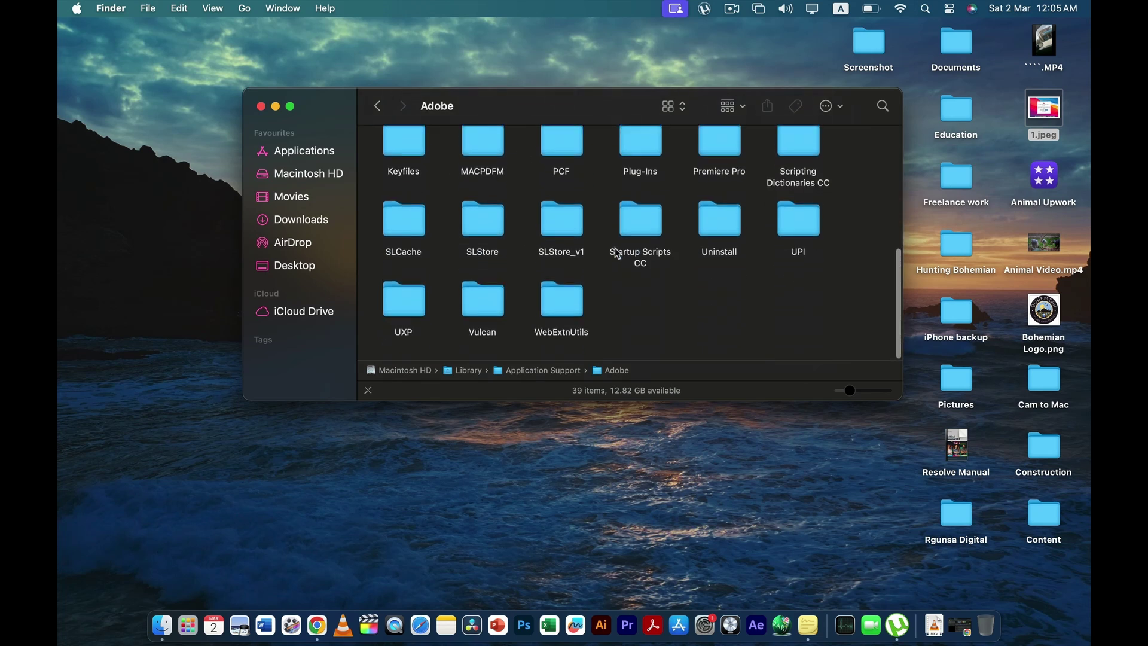
{"action": "scroll", "coordinate": [625, 275], "scroll_direction": "up", "scroll_amount": 8}
{"action": "scroll", "coordinate": [629, 300], "scroll_direction": "down", "scroll_amount": 4}
{"action": "scroll", "coordinate": [631, 300], "scroll_direction": "down", "scroll_amount": 2}
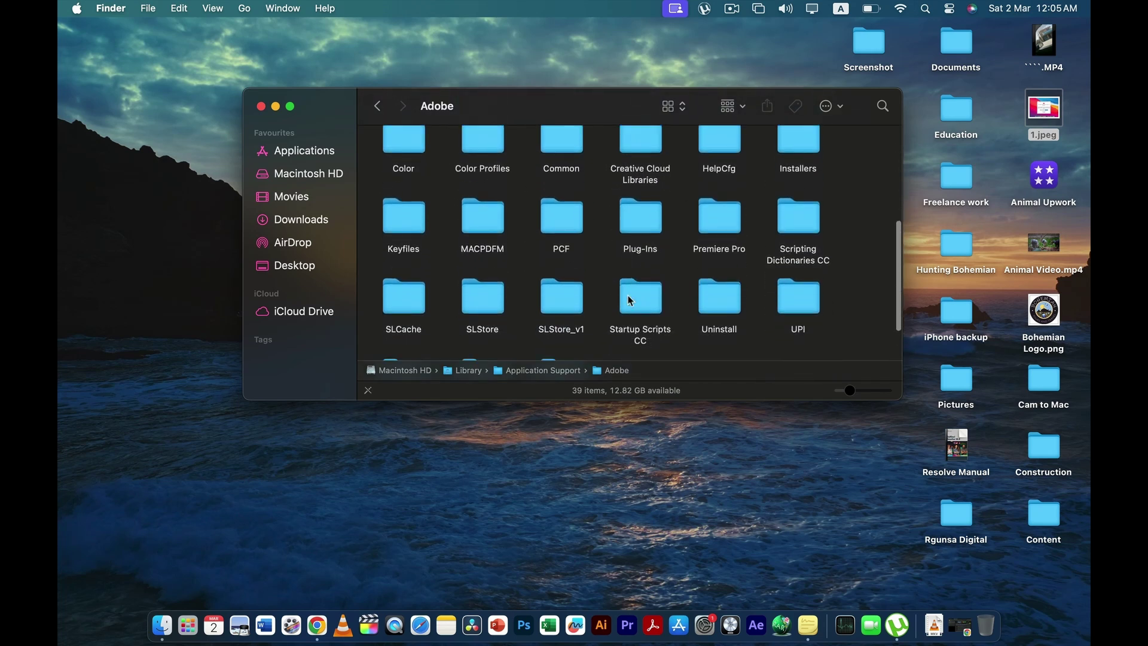
{"action": "scroll", "coordinate": [631, 301], "scroll_direction": "up", "scroll_amount": 5}
{"action": "scroll", "coordinate": [631, 302], "scroll_direction": "down", "scroll_amount": 5}
{"action": "scroll", "coordinate": [631, 300], "scroll_direction": "down", "scroll_amount": 2}
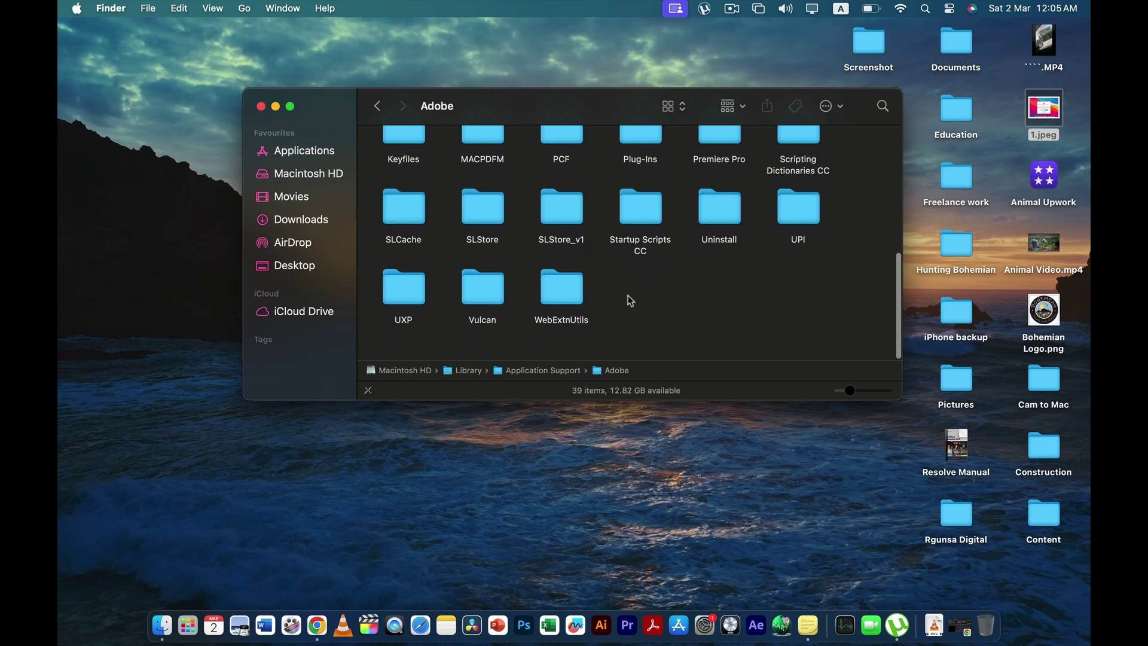
{"action": "scroll", "coordinate": [746, 295], "scroll_direction": "up", "scroll_amount": 8}
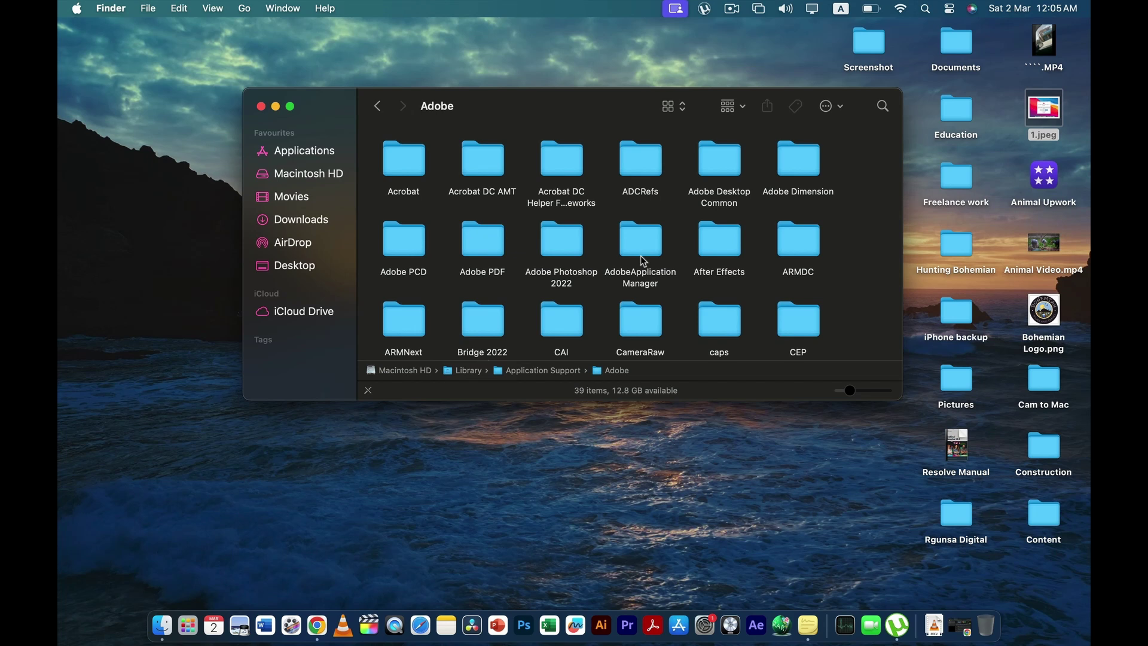
{"action": "scroll", "coordinate": [640, 257], "scroll_direction": "down", "scroll_amount": 10}
{"action": "scroll", "coordinate": [694, 272], "scroll_direction": "up", "scroll_amount": 6}
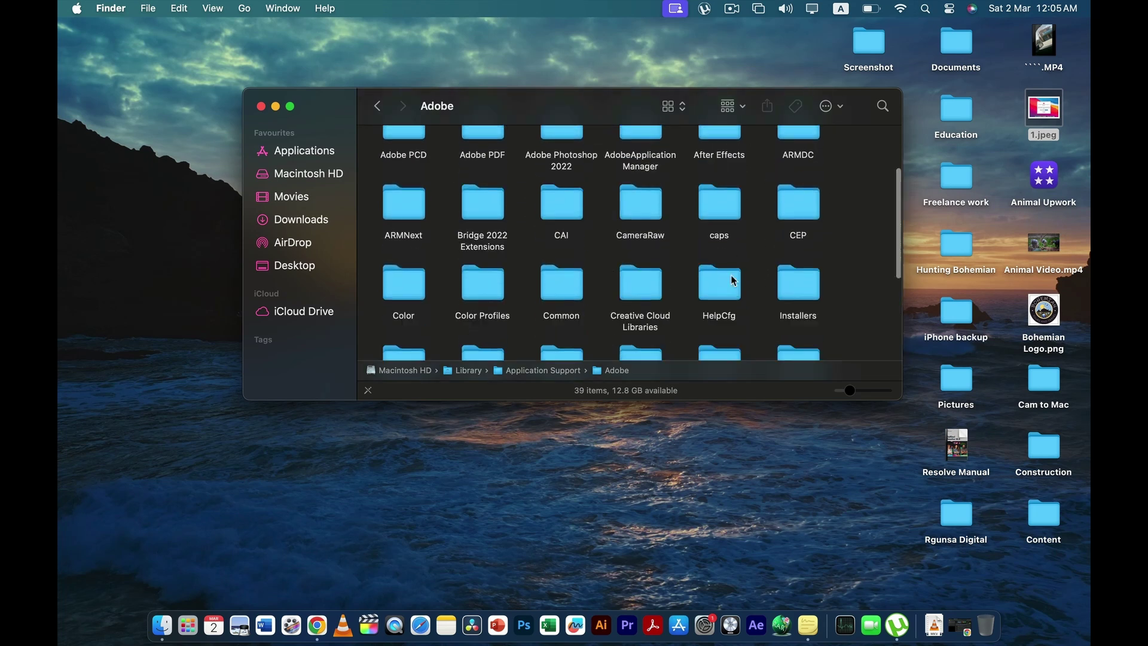
{"action": "scroll", "coordinate": [735, 281], "scroll_direction": "up", "scroll_amount": 3}
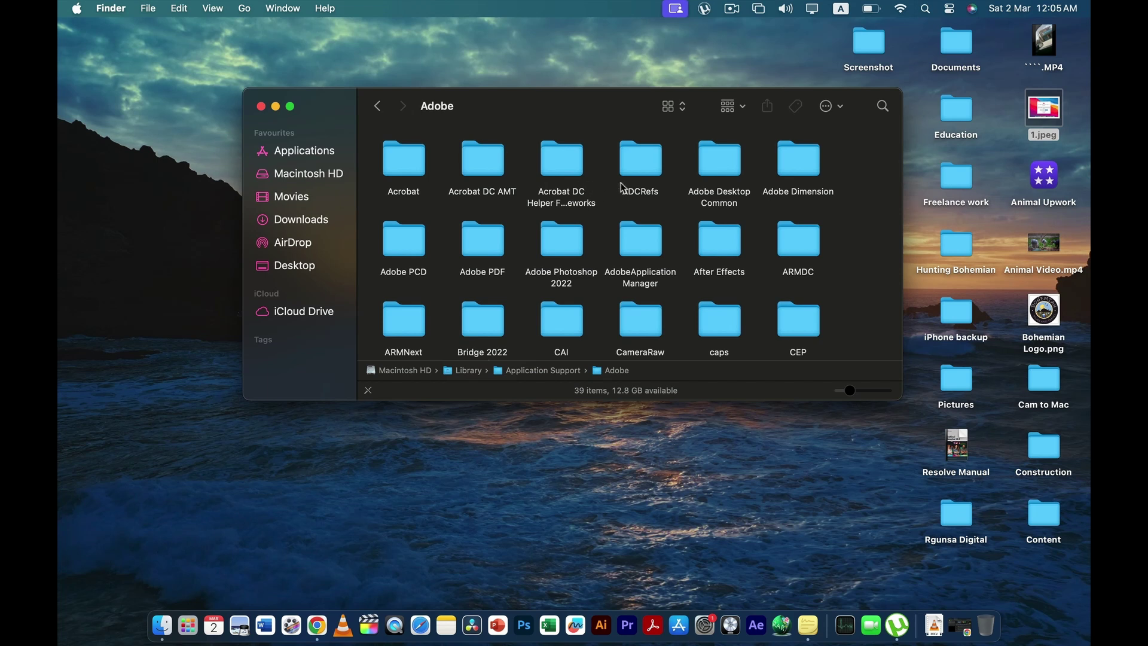
{"action": "double_click", "coordinate": [648, 160]}
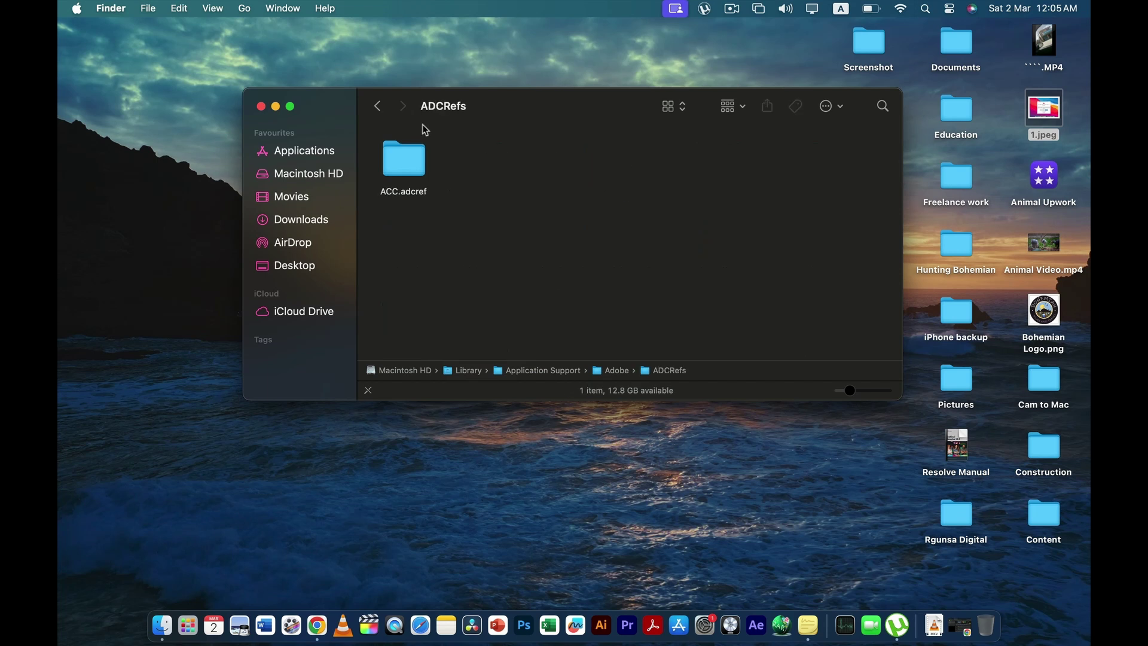
{"action": "left_click", "coordinate": [385, 111]}
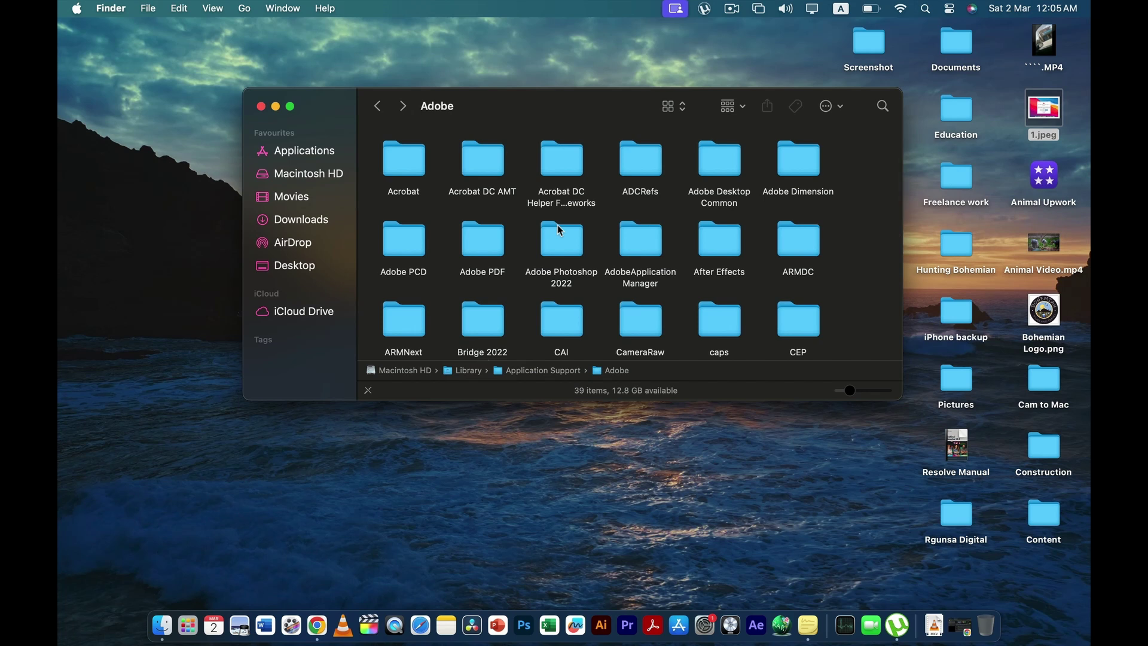
{"action": "scroll", "coordinate": [672, 282], "scroll_direction": "down", "scroll_amount": 5}
{"action": "scroll", "coordinate": [671, 282], "scroll_direction": "up", "scroll_amount": 5}
{"action": "scroll", "coordinate": [672, 285], "scroll_direction": "down", "scroll_amount": 2}
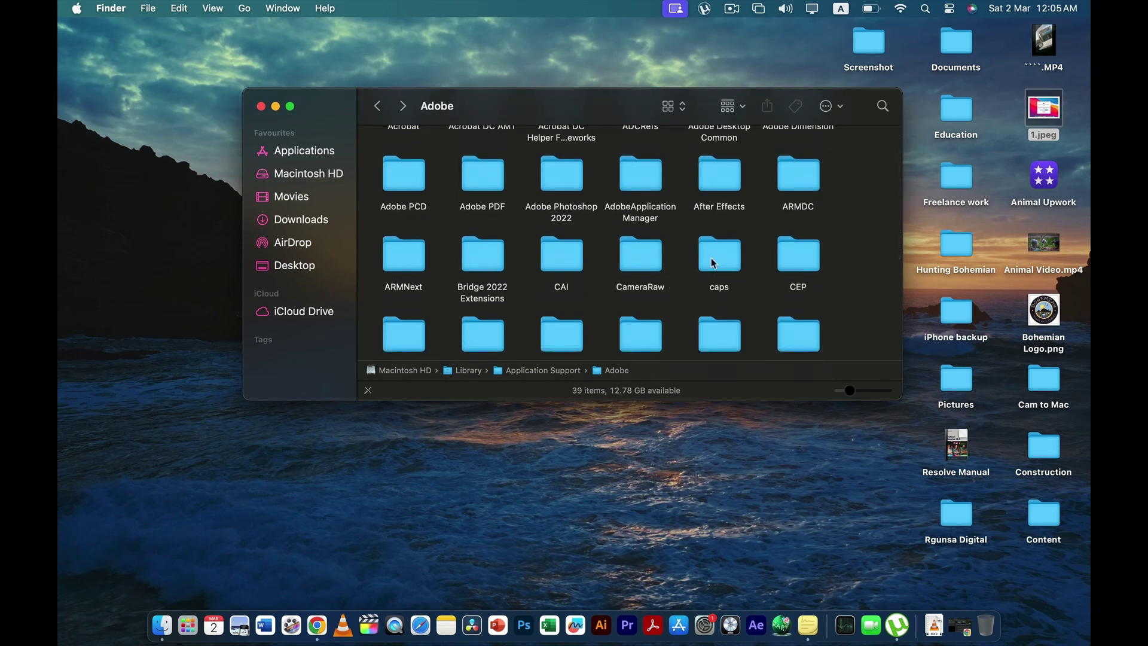
{"action": "scroll", "coordinate": [641, 258], "scroll_direction": "down", "scroll_amount": 3}
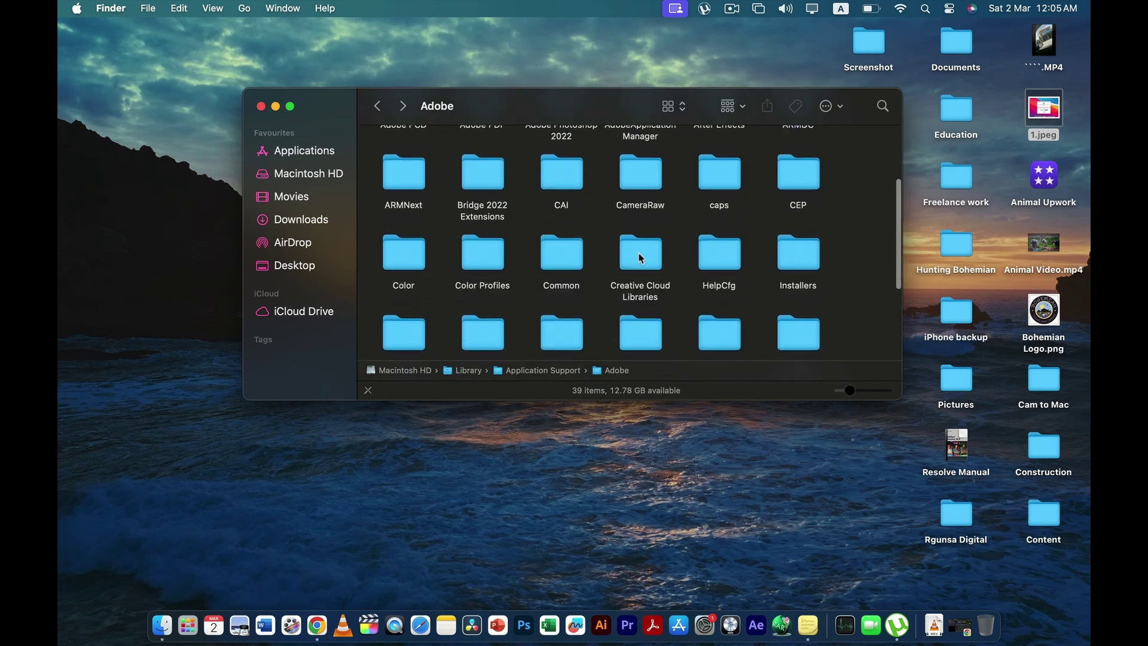
{"action": "scroll", "coordinate": [639, 258], "scroll_direction": "down", "scroll_amount": 3}
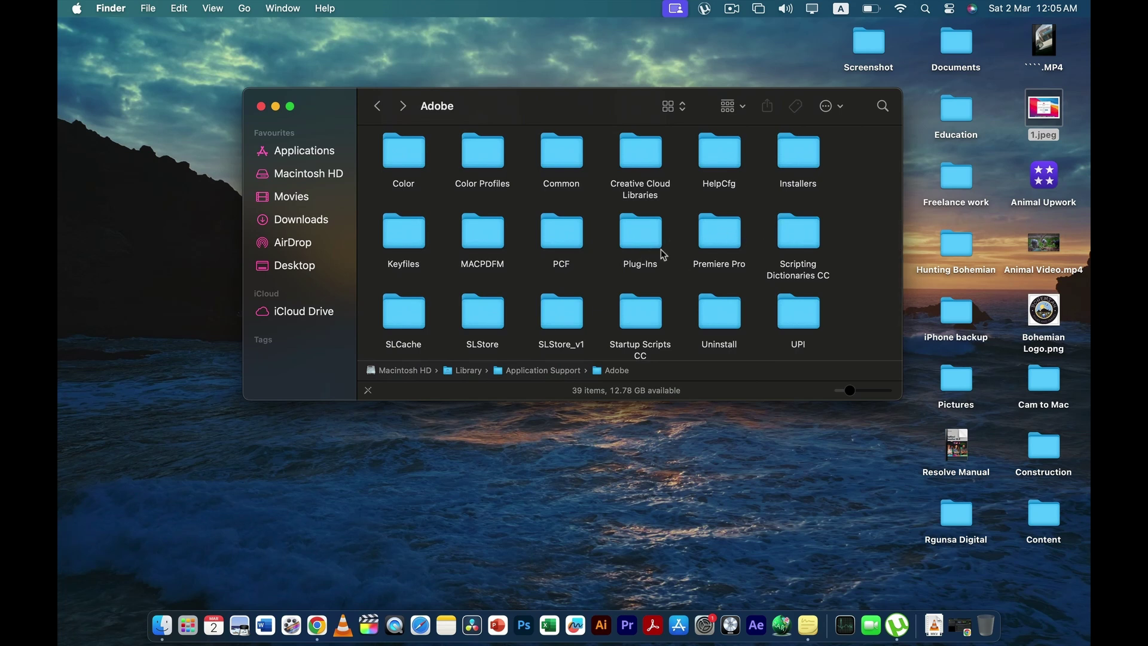
{"action": "scroll", "coordinate": [712, 248], "scroll_direction": "up", "scroll_amount": 5}
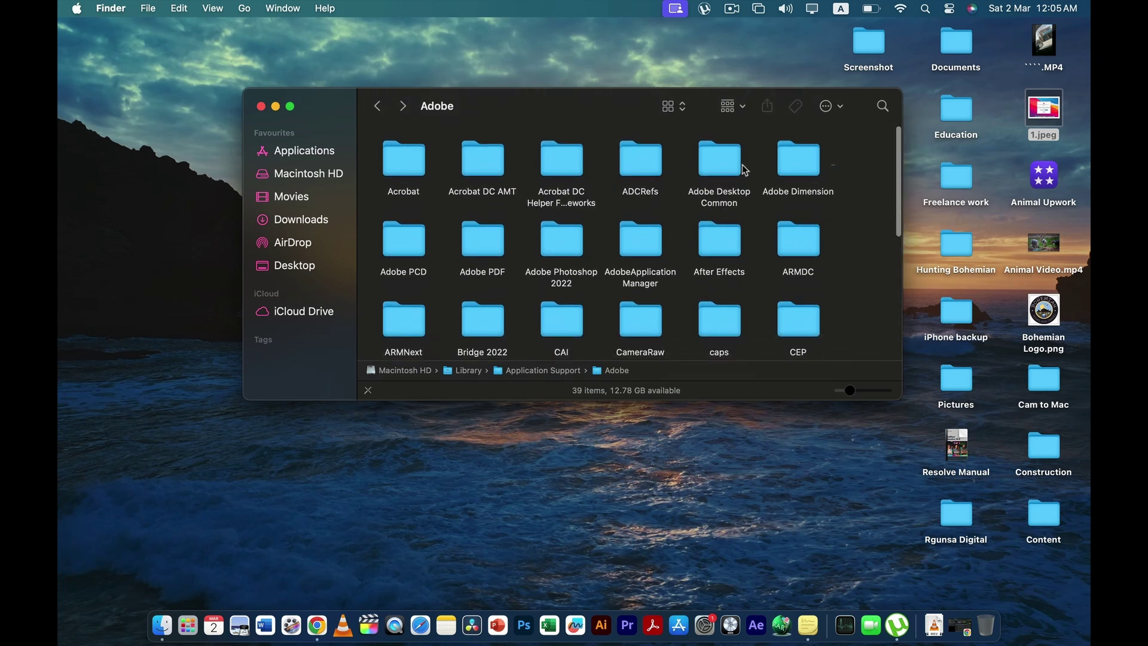
{"action": "left_click_drag", "start_coordinate": [837, 170], "coordinate": [261, 377]}
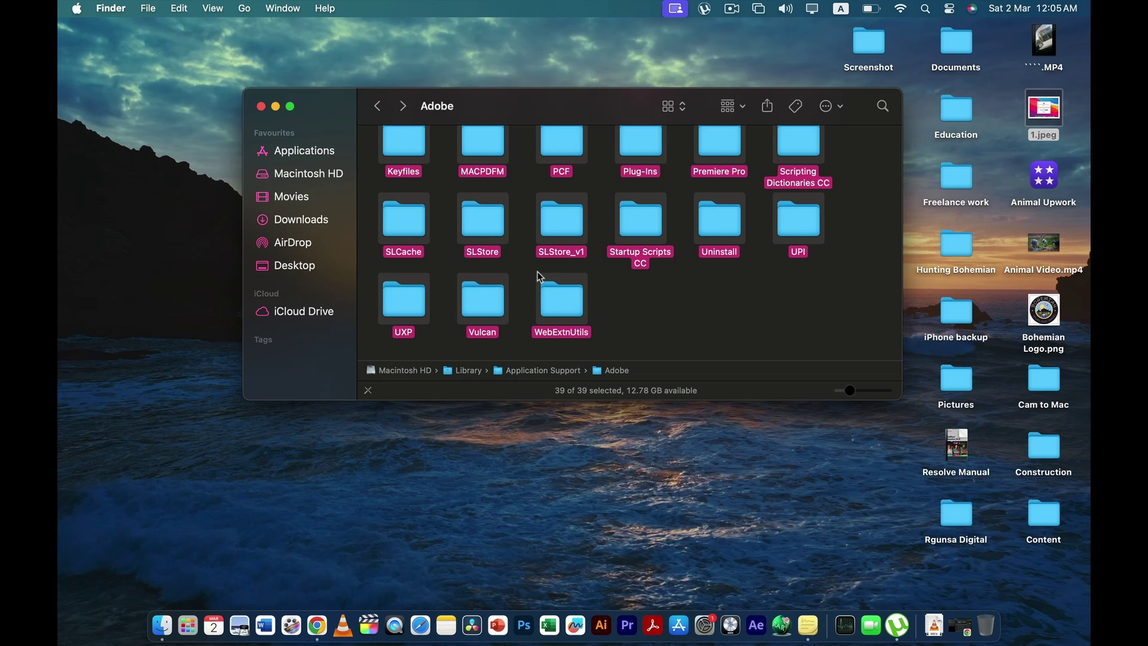
{"action": "right_click", "coordinate": [560, 299]}
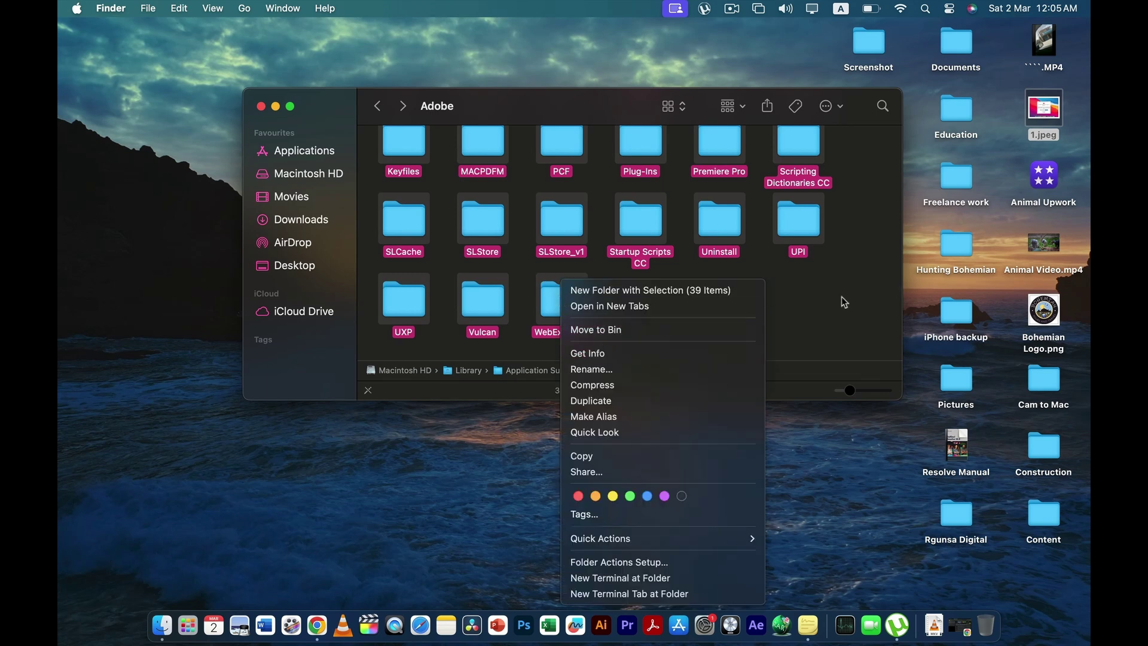
{"action": "left_click", "coordinate": [758, 332]}
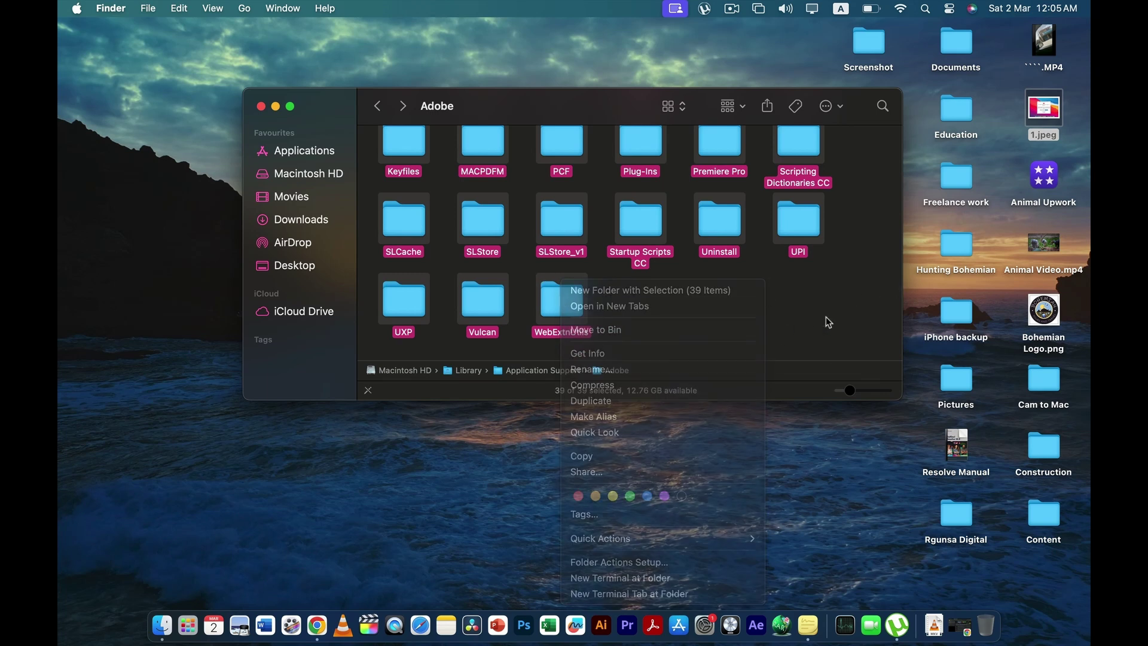
{"action": "right_click", "coordinate": [992, 611]}
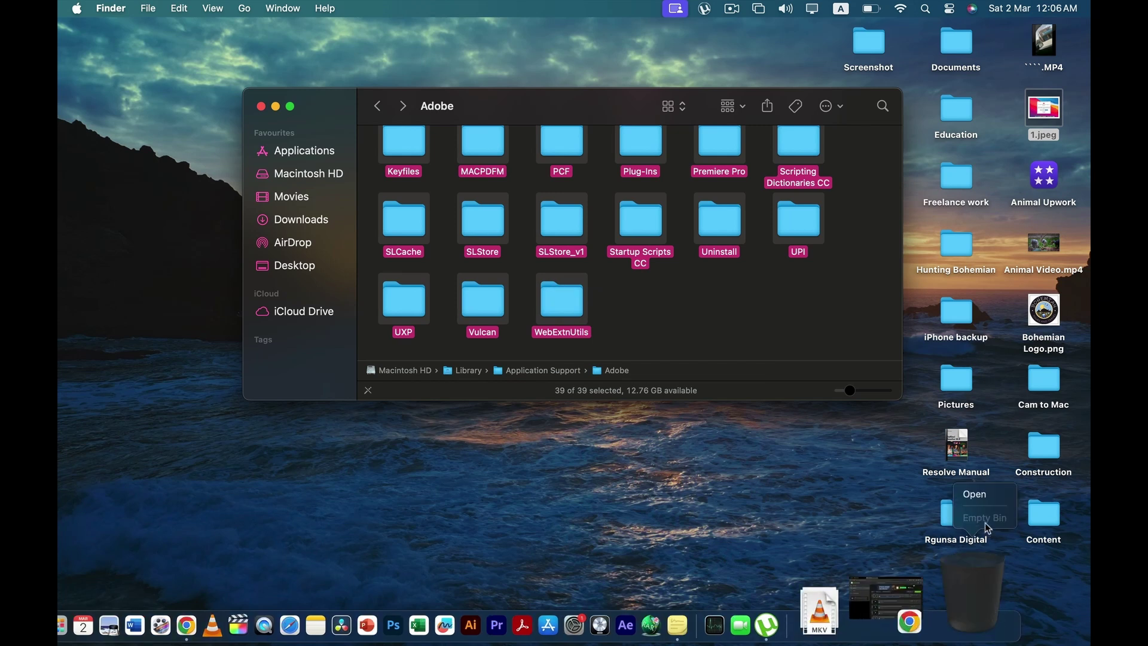
{"action": "left_click", "coordinate": [870, 201]}
{"action": "scroll", "coordinate": [870, 201], "scroll_direction": "up", "scroll_amount": 10}
{"action": "scroll", "coordinate": [853, 179], "scroll_direction": "down", "scroll_amount": 5}
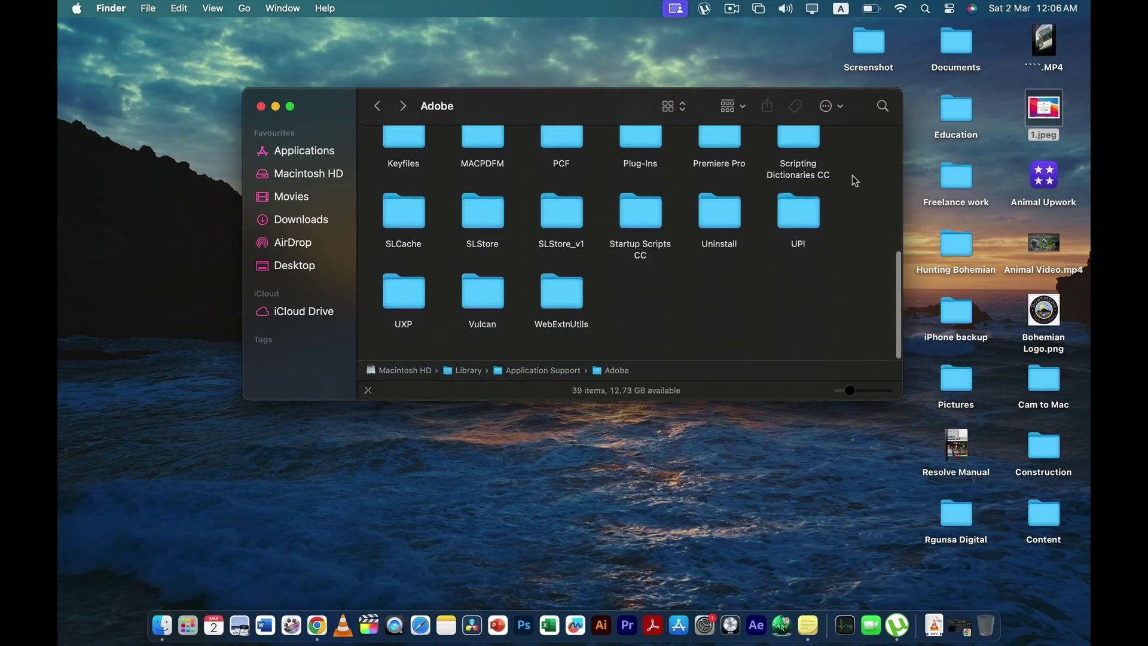
{"action": "scroll", "coordinate": [824, 290], "scroll_direction": "up", "scroll_amount": 5}
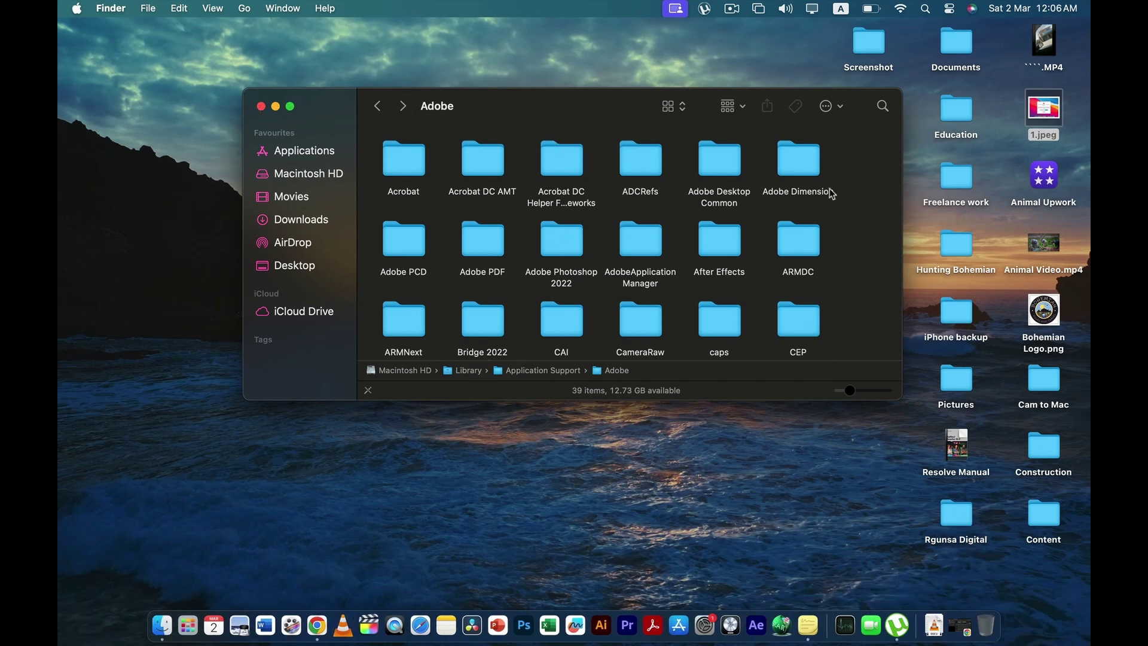
Move all 39 Adobe subfolders to the Bin, then empty the Bin
{"action": "left_click_drag", "start_coordinate": [855, 174], "coordinate": [384, 389]}
{"action": "right_click", "coordinate": [487, 301]}
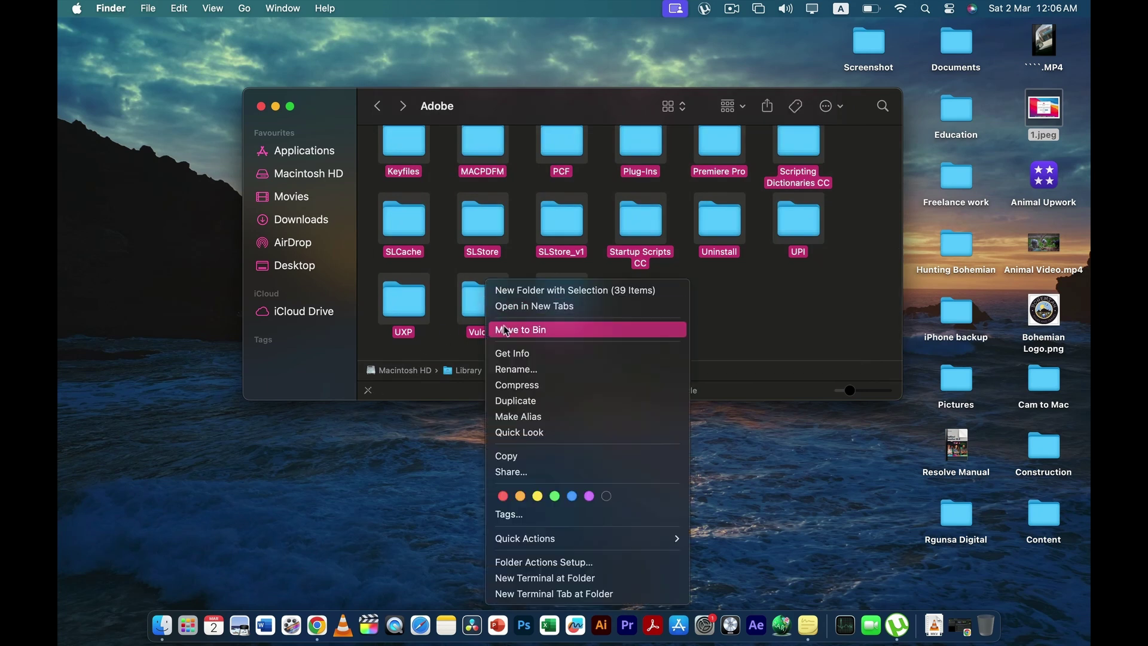
{"action": "left_click", "coordinate": [504, 327]}
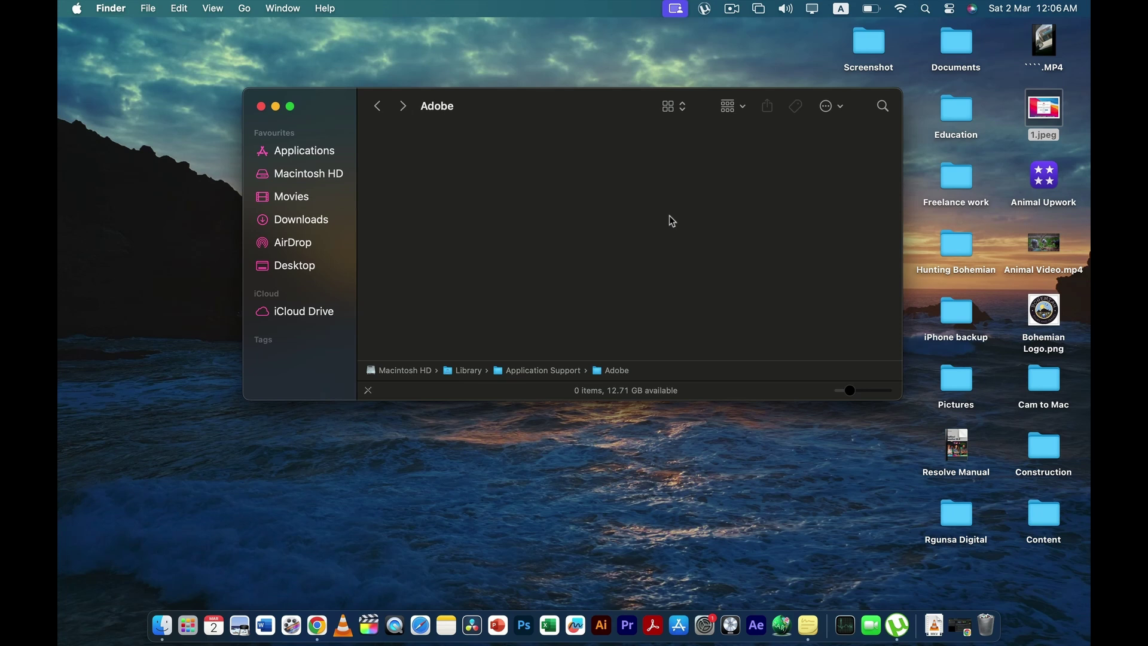
{"action": "right_click", "coordinate": [974, 598]}
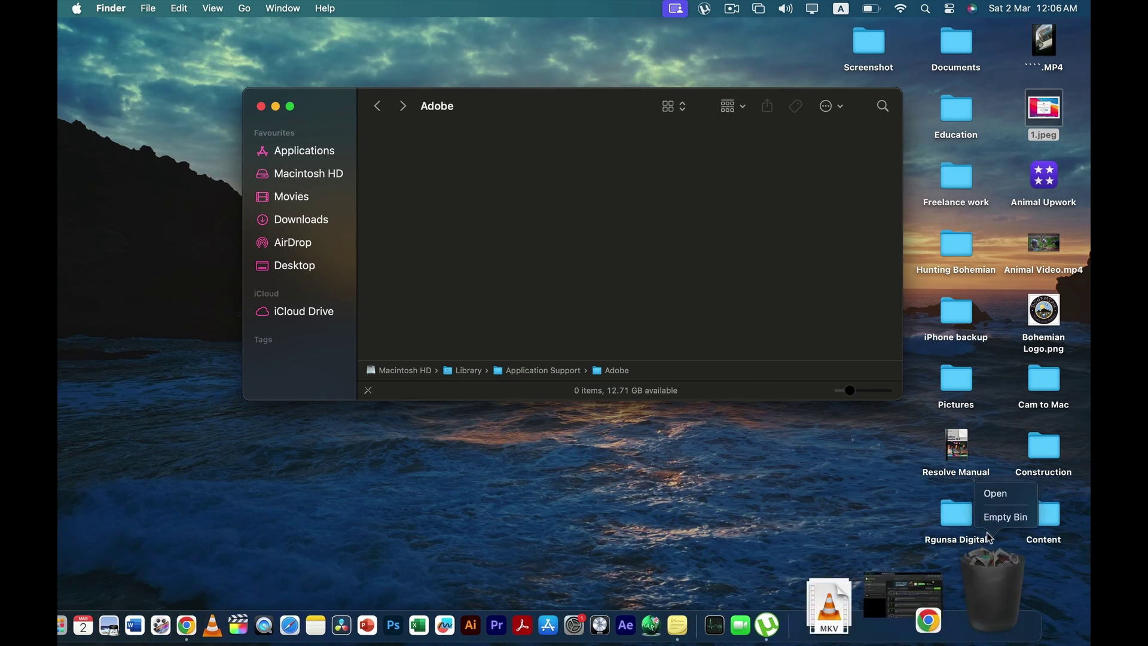
{"action": "left_click", "coordinate": [801, 269]}
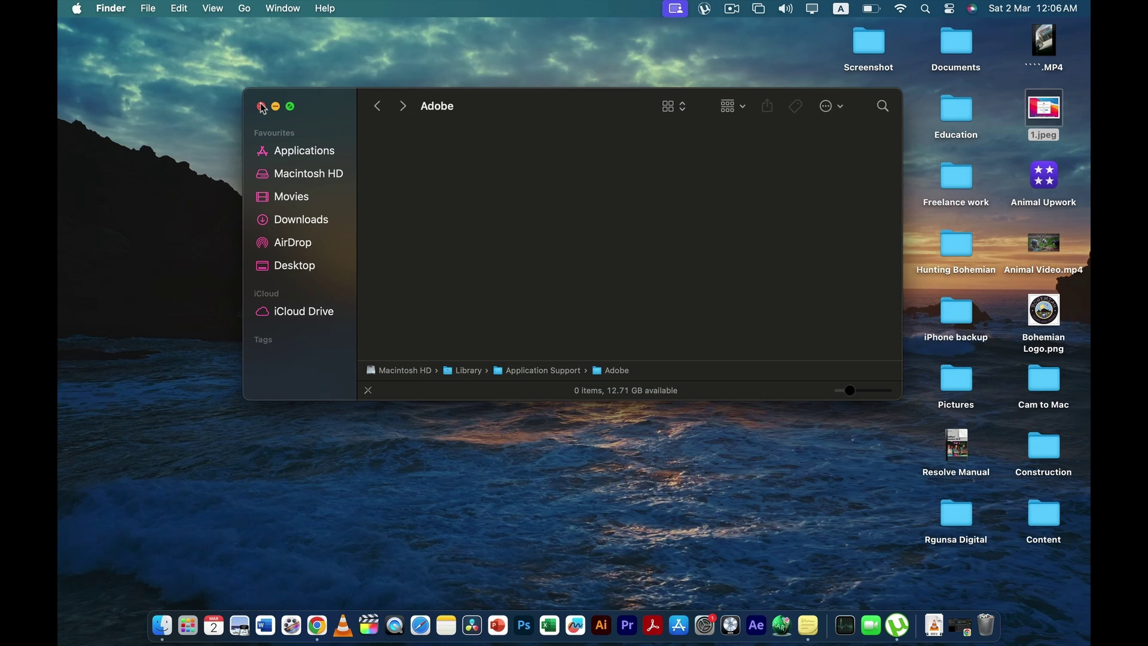